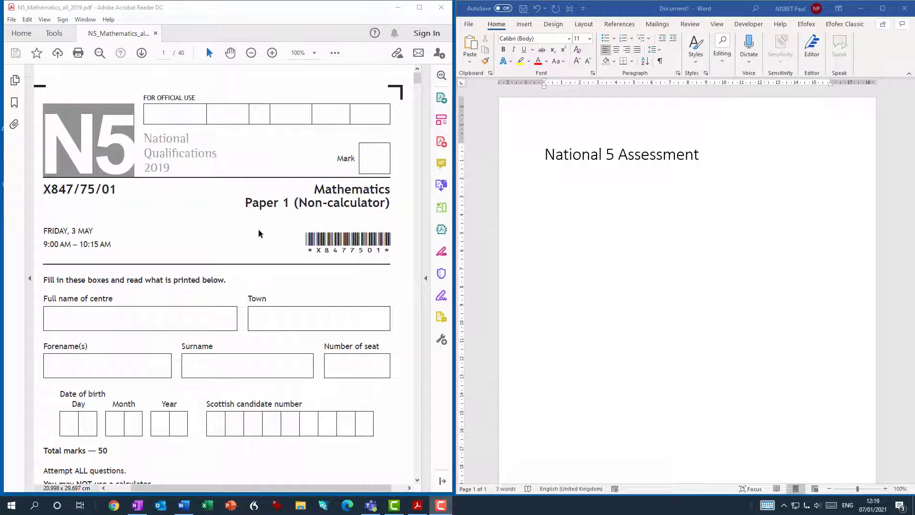
Step: Scroll to question 4, zoom in twice, and select the sentence introducing the sector diagram
{"action": "scroll", "coordinate": [262, 231], "scroll_direction": "down", "scroll_amount": 10}
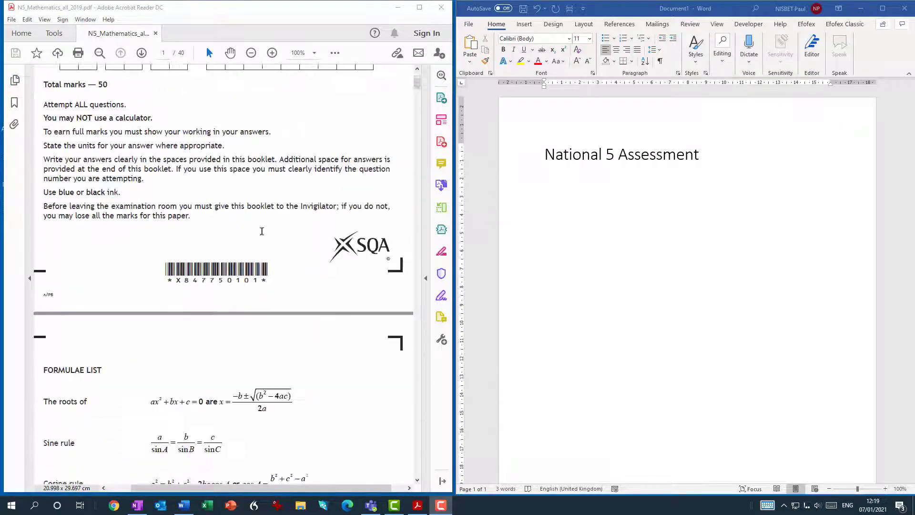
{"action": "scroll", "coordinate": [262, 231], "scroll_direction": "down", "scroll_amount": 15}
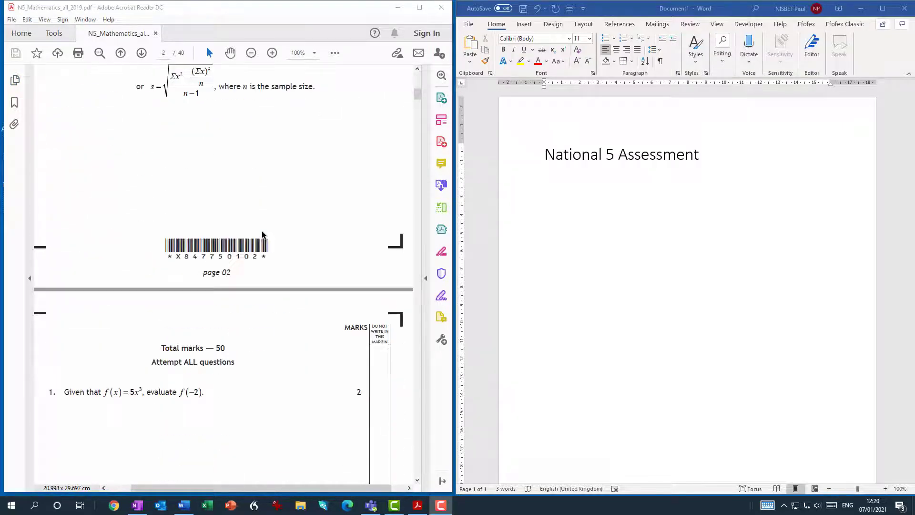
{"action": "scroll", "coordinate": [262, 231], "scroll_direction": "down", "scroll_amount": 15}
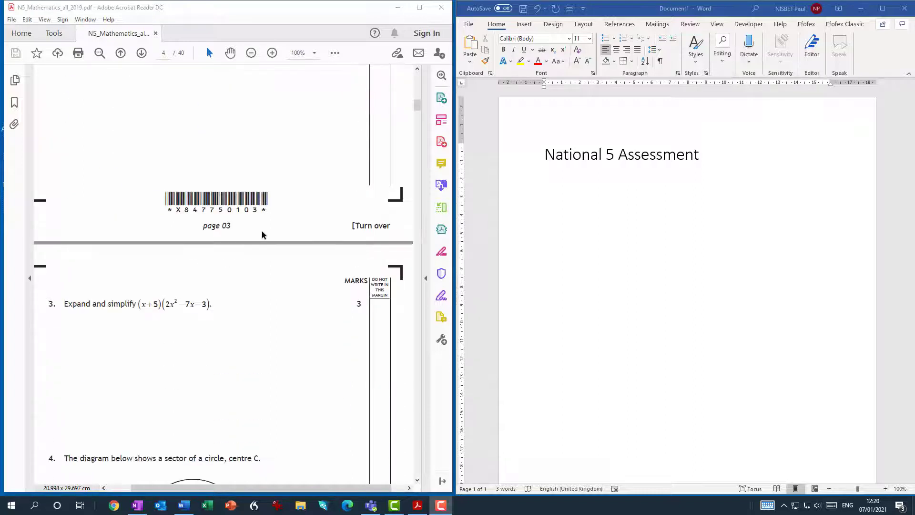
{"action": "scroll", "coordinate": [262, 233], "scroll_direction": "down", "scroll_amount": 8}
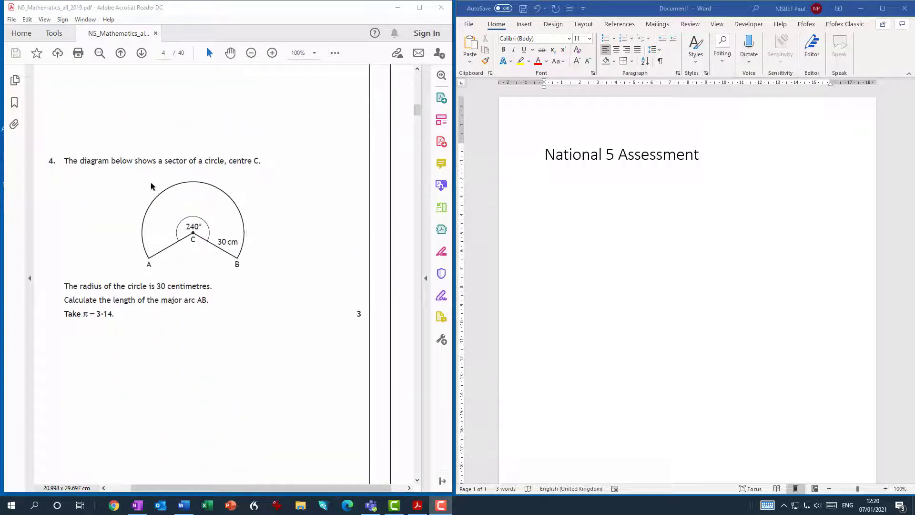
{"action": "left_click", "coordinate": [272, 53]}
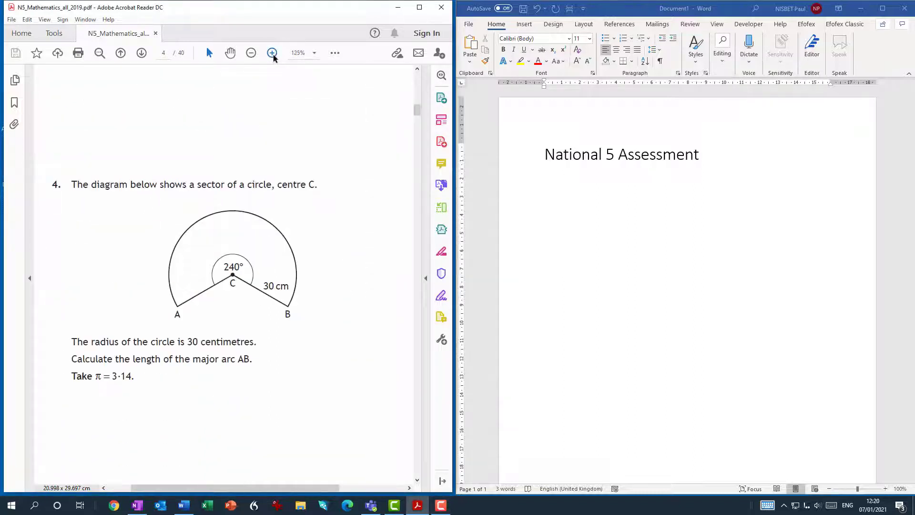
{"action": "left_click", "coordinate": [272, 52]}
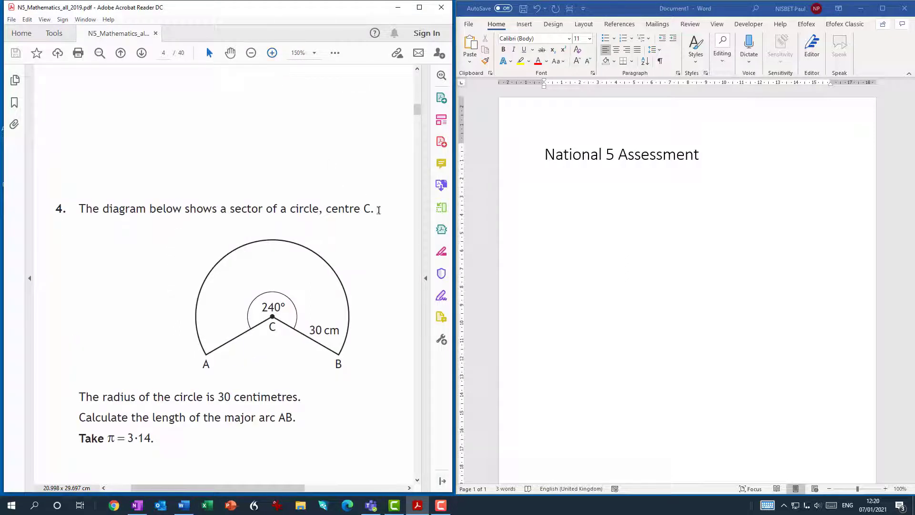
{"action": "left_click_drag", "start_coordinate": [378, 210], "coordinate": [79, 205]}
Step: Copy the sentence from the PDF and add a Heading 1 'Question 1' below the title
{"action": "right_click", "coordinate": [86, 213]}
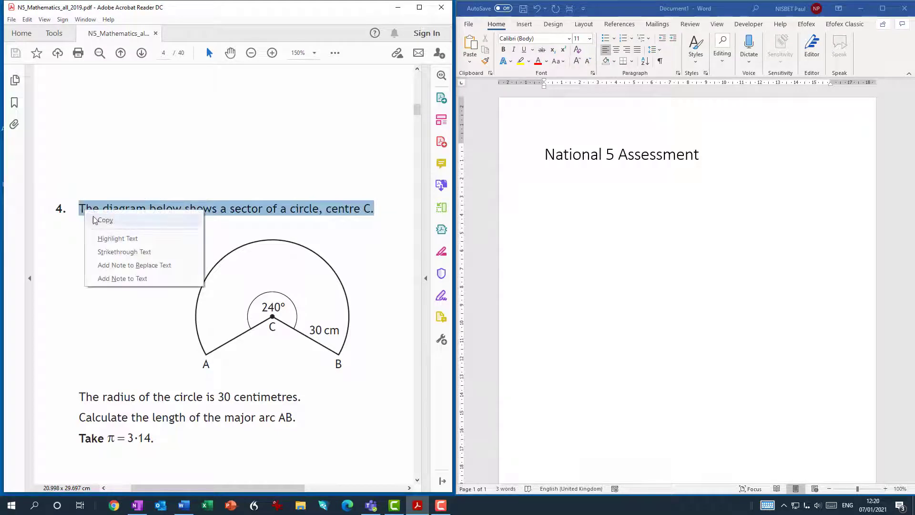
{"action": "left_click", "coordinate": [94, 220]}
{"action": "left_click", "coordinate": [566, 178]}
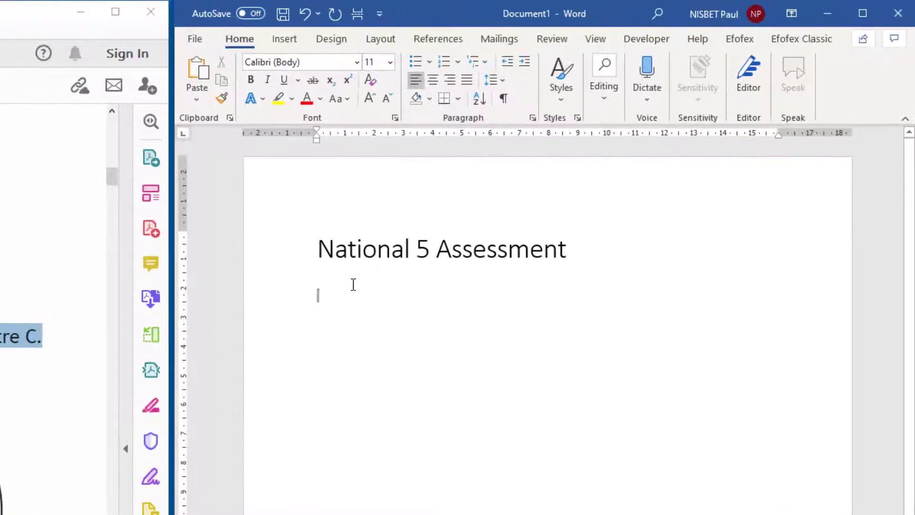
{"action": "type", "text": "Question "}
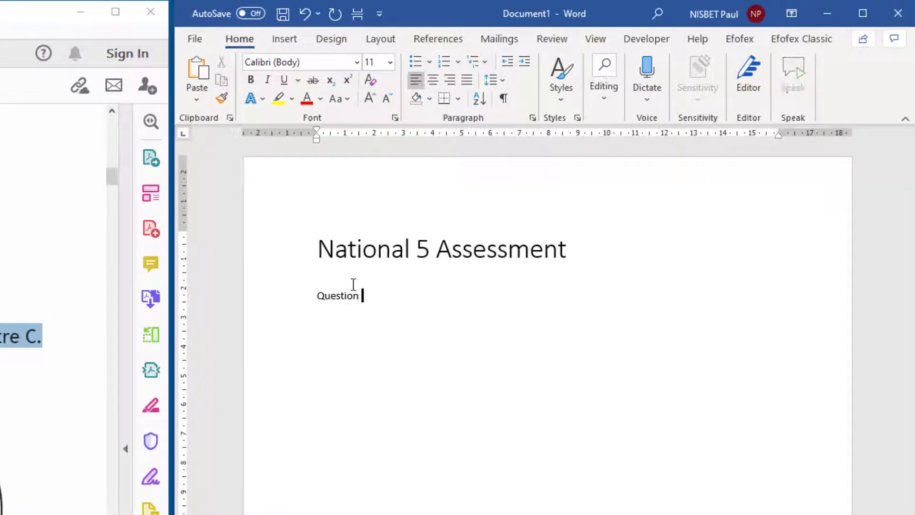
{"action": "type", "text": "1"}
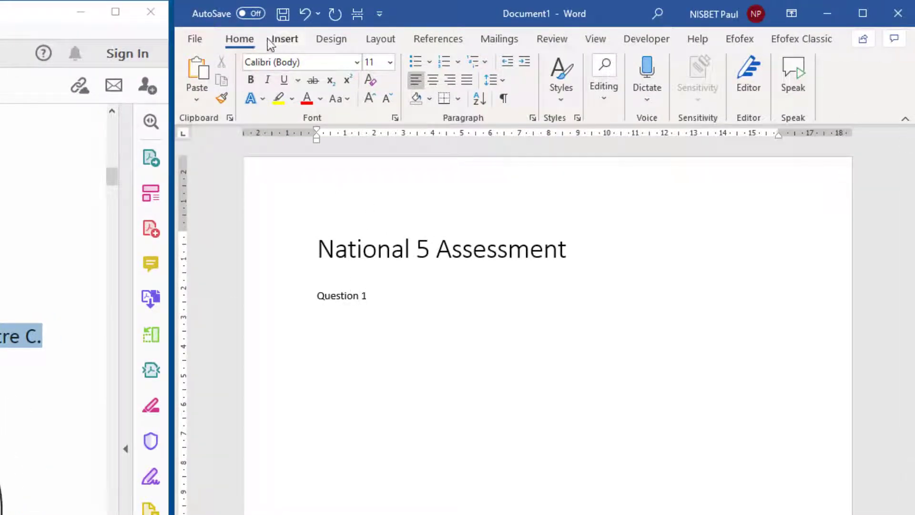
{"action": "left_click", "coordinate": [561, 98]}
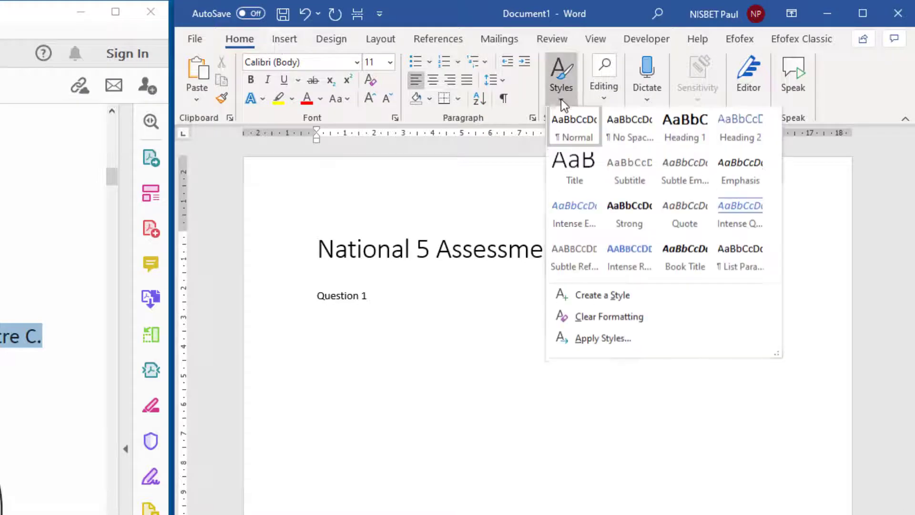
{"action": "left_click", "coordinate": [677, 128]}
Step: Paste 'The diagram below shows a sector of a circle, centre C.' beneath the heading
{"action": "key", "text": "Return"}
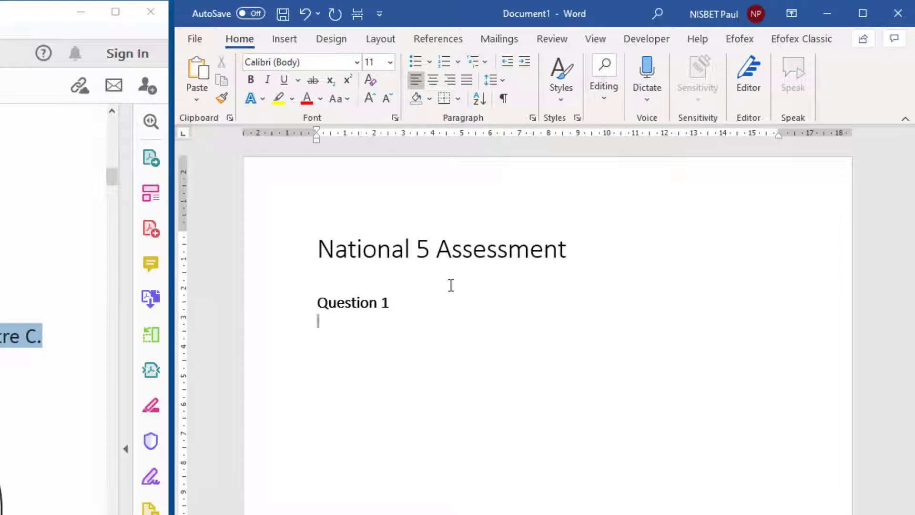
{"action": "key", "text": "ctrl+v"}
{"action": "key", "text": "Return"}
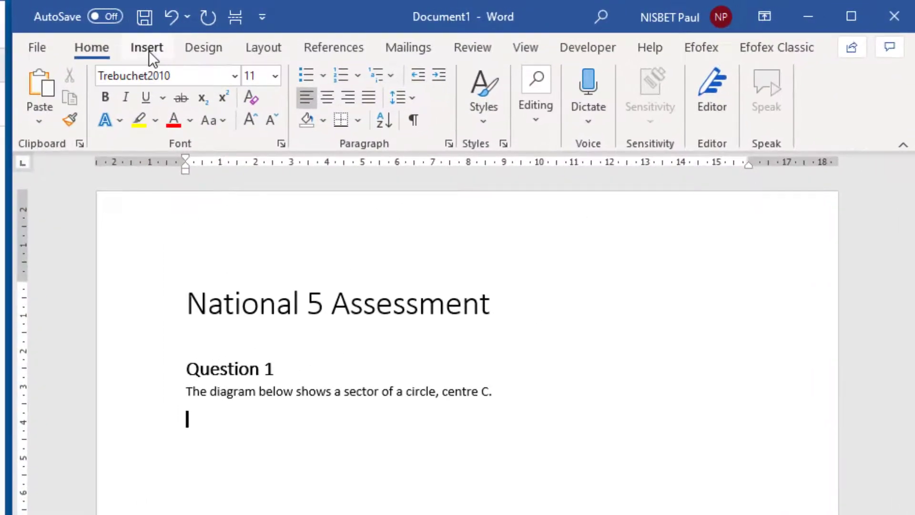
Step: Insert a screen clipping of the 240° sector diagram (A, B, C, 30 cm) below the sentence
{"action": "left_click", "coordinate": [149, 50]}
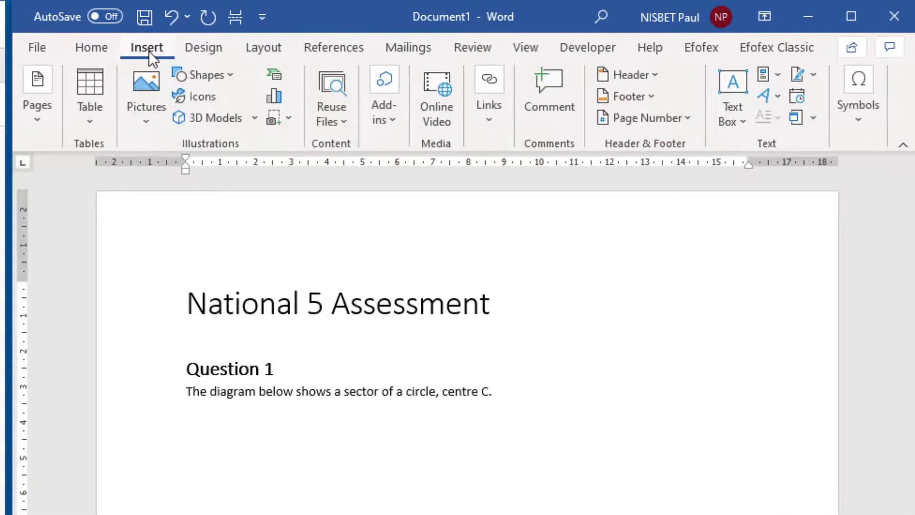
{"action": "left_click", "coordinate": [281, 118]}
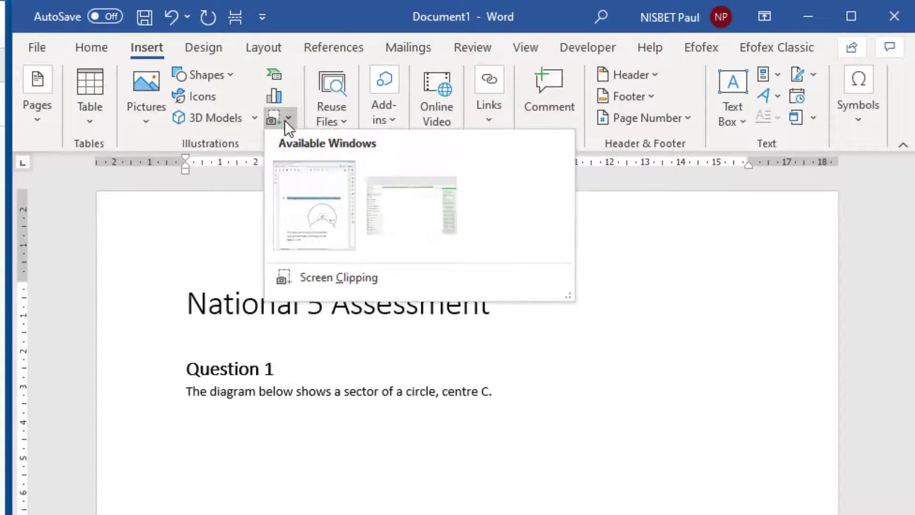
{"action": "left_click", "coordinate": [317, 278]}
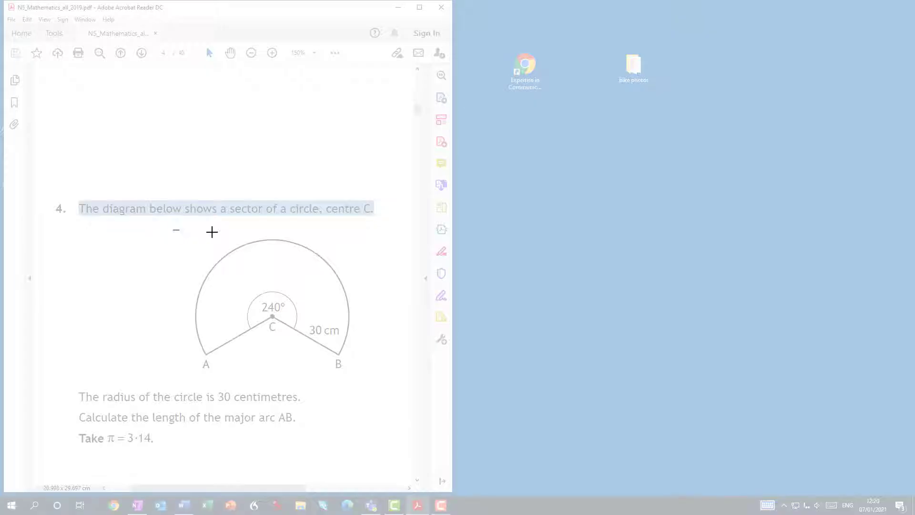
{"action": "left_click_drag", "start_coordinate": [211, 232], "coordinate": [367, 379]}
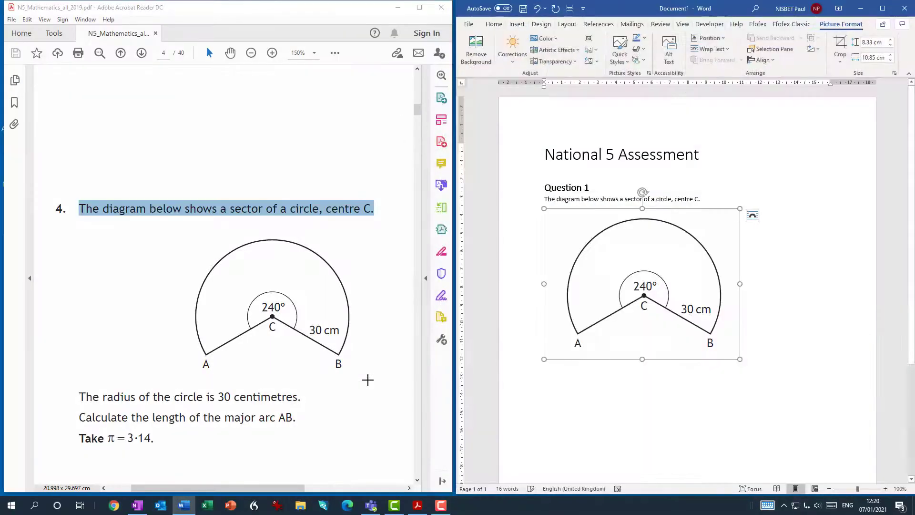
{"action": "left_click", "coordinate": [763, 338]}
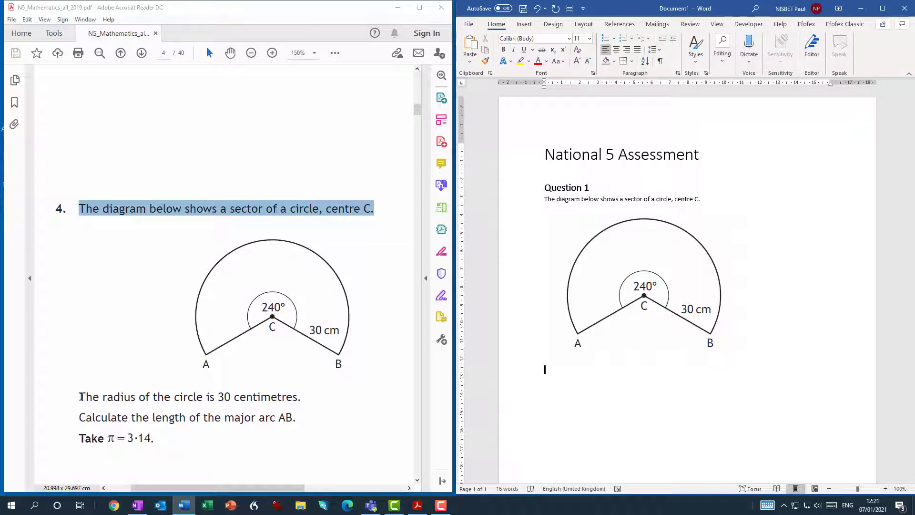
Step: Copy the last three lines of question 4 from the PDF and paste them below the diagram
{"action": "left_click_drag", "start_coordinate": [81, 397], "coordinate": [149, 431]}
{"action": "right_click", "coordinate": [179, 431]}
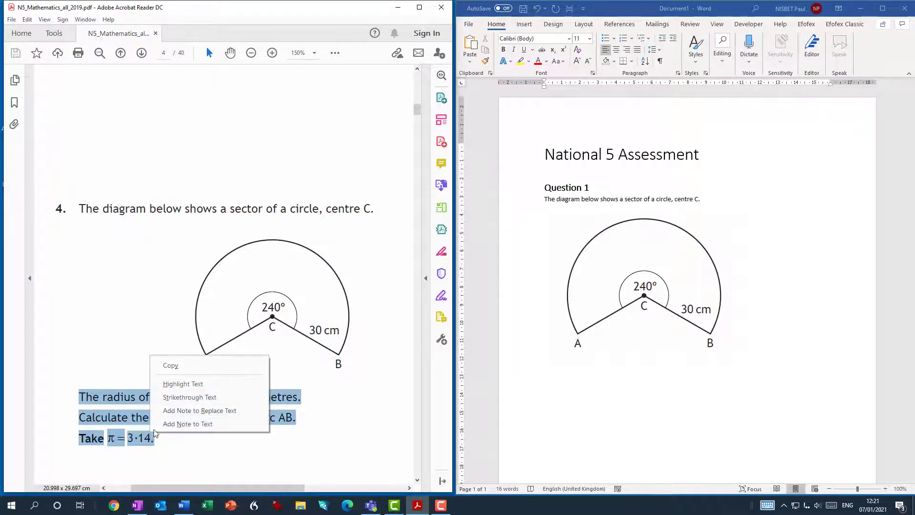
{"action": "left_click", "coordinate": [181, 365]}
{"action": "left_click", "coordinate": [606, 376]}
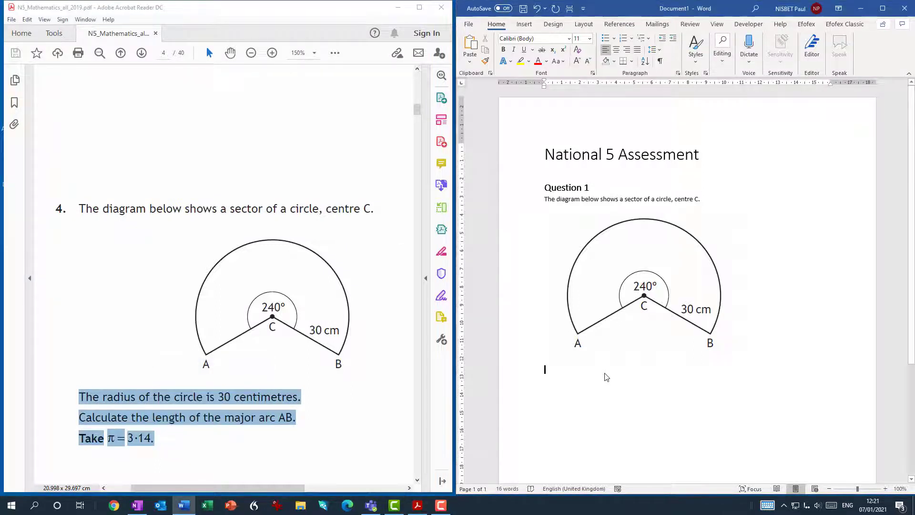
{"action": "key", "text": "ctrl+v"}
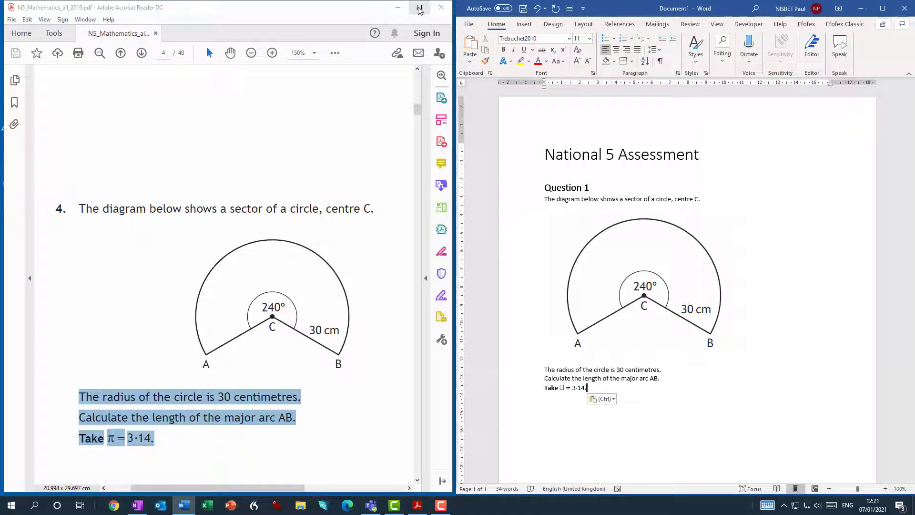
Step: Minimise Acrobat, maximise Word and zoom the document to 130%
{"action": "left_click", "coordinate": [398, 8]}
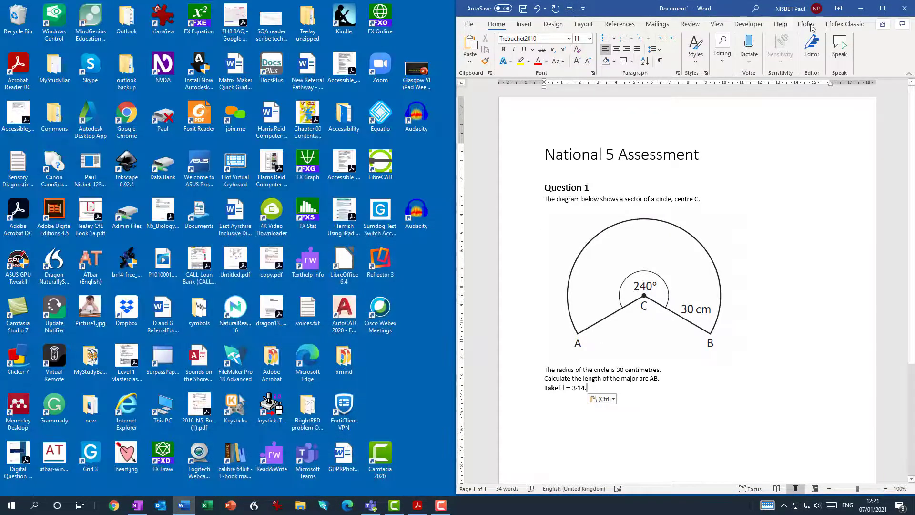
{"action": "left_click", "coordinate": [882, 8]}
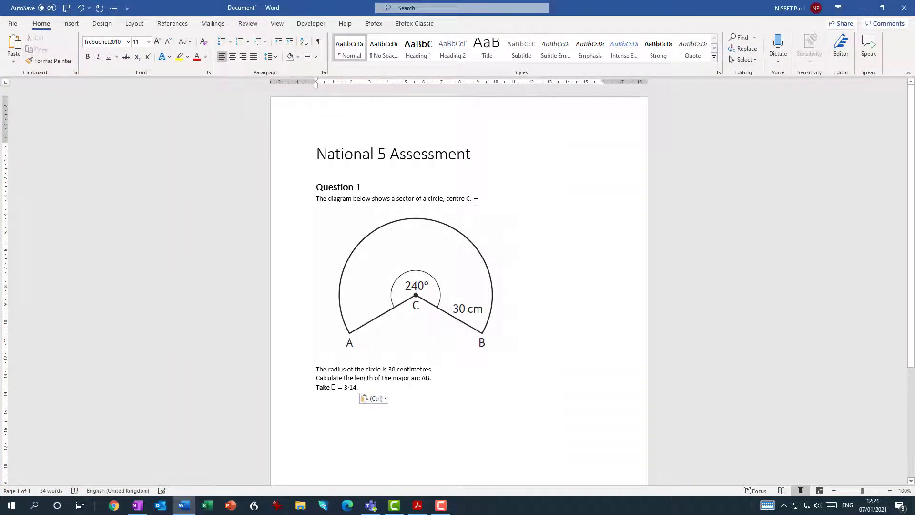
{"action": "left_click", "coordinate": [889, 491]}
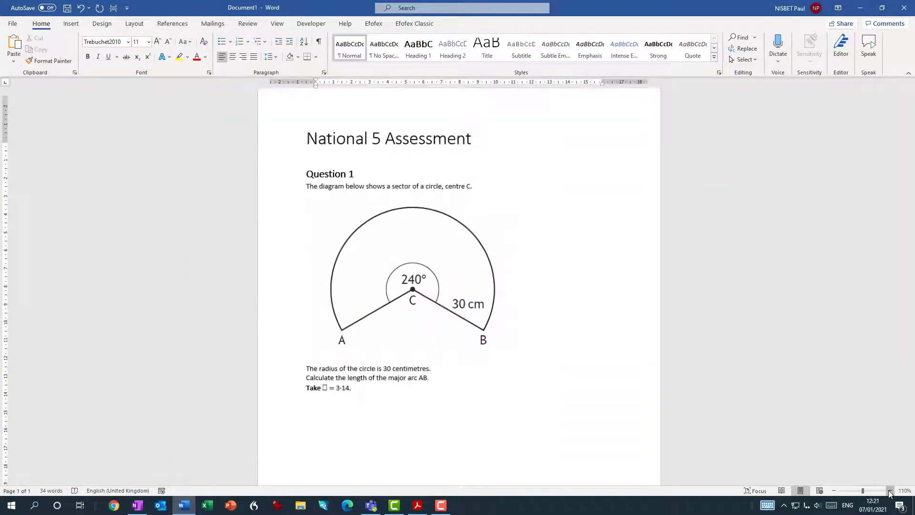
{"action": "left_click", "coordinate": [889, 491]}
{"action": "left_click", "coordinate": [889, 491]}
{"action": "scroll", "coordinate": [514, 384], "scroll_direction": "up", "scroll_amount": 2}
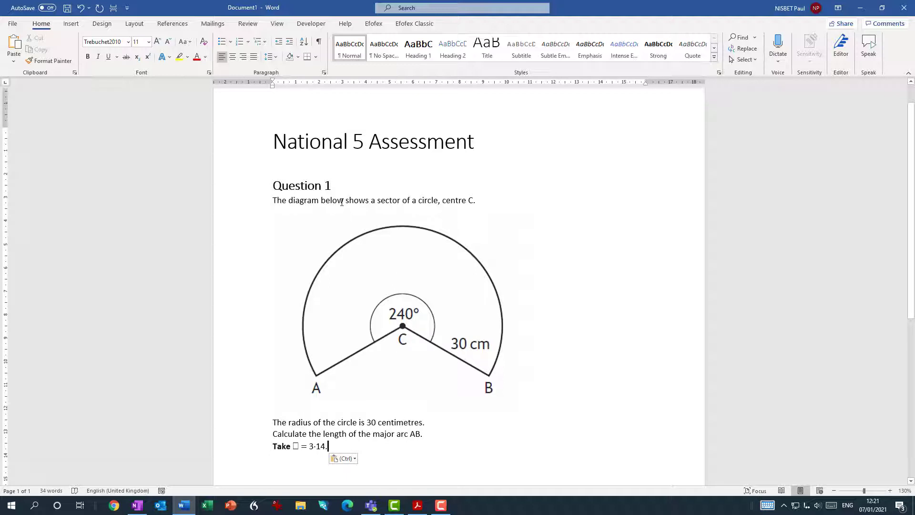
{"action": "left_click", "coordinate": [276, 23]}
{"action": "left_click", "coordinate": [138, 49]}
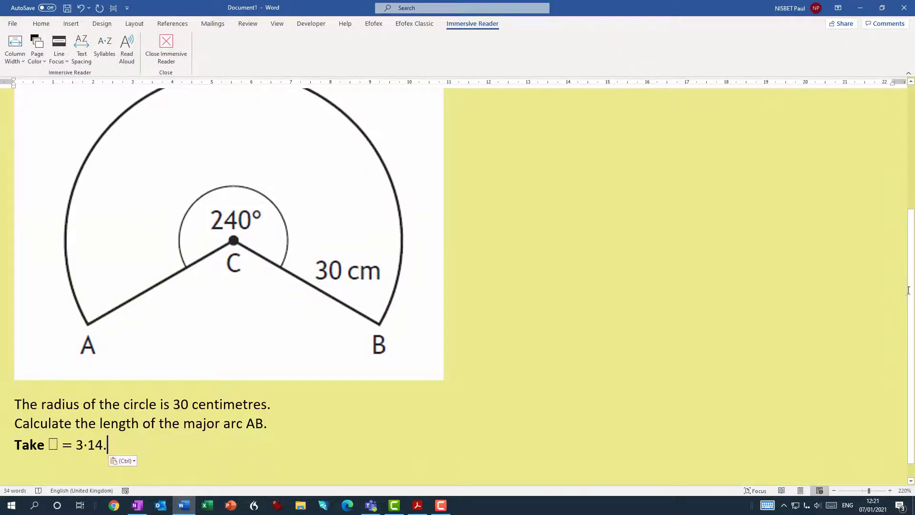
{"action": "left_click_drag", "start_coordinate": [908, 264], "coordinate": [907, 136]}
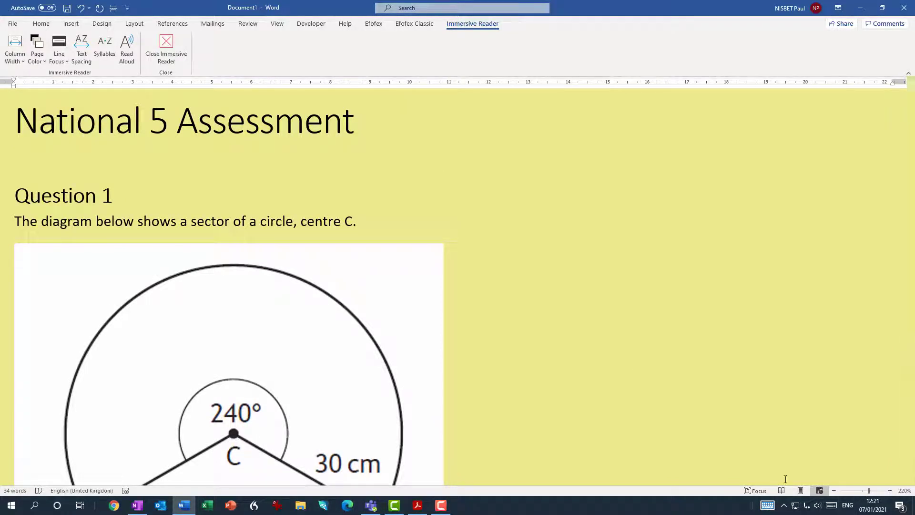
{"action": "left_click", "coordinate": [15, 123]}
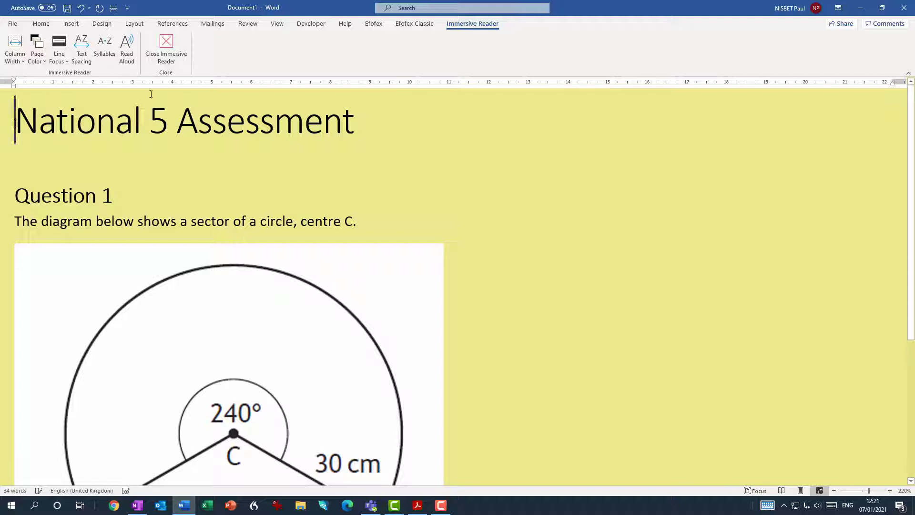
{"action": "left_click", "coordinate": [127, 48]}
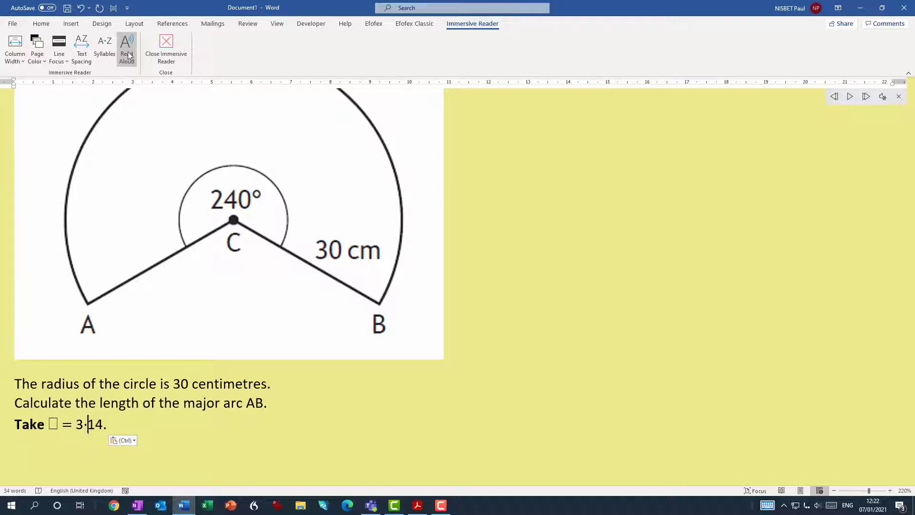
{"action": "left_click", "coordinate": [164, 53]}
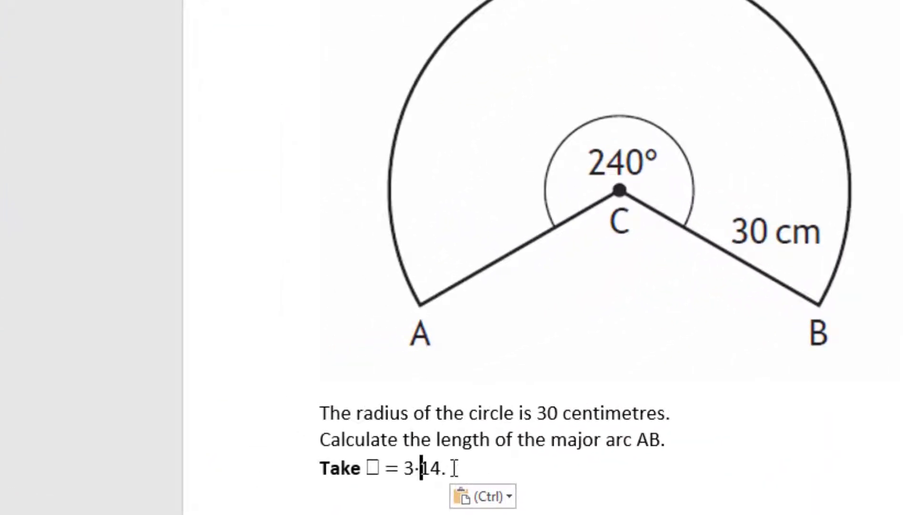
Step: Replace the broken '□ = 3·14.' after 'Take' with a new equation π = 3.14
{"action": "left_click_drag", "start_coordinate": [454, 467], "coordinate": [390, 472]}
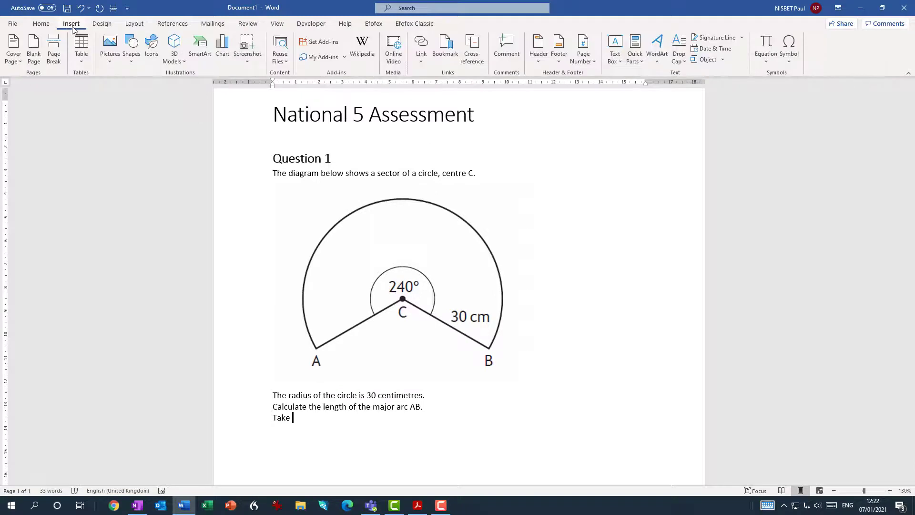
{"action": "left_click", "coordinate": [762, 59]}
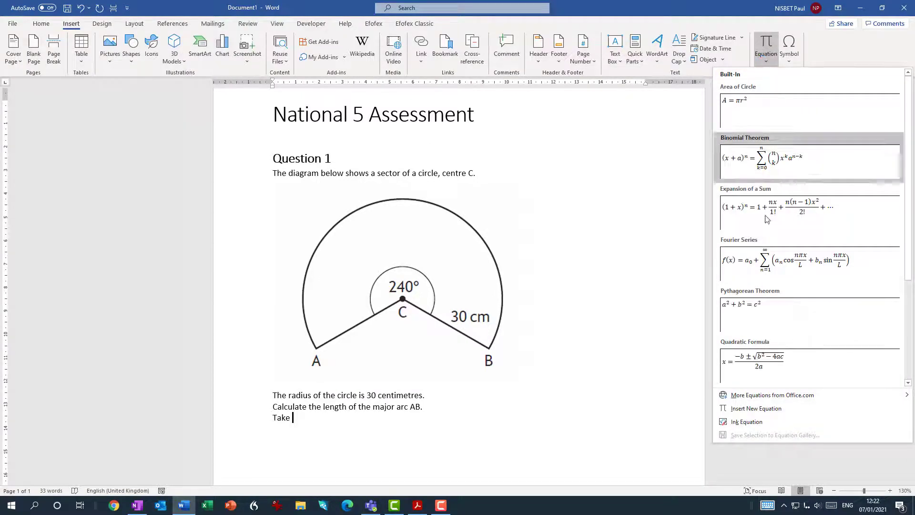
{"action": "left_click", "coordinate": [755, 409]}
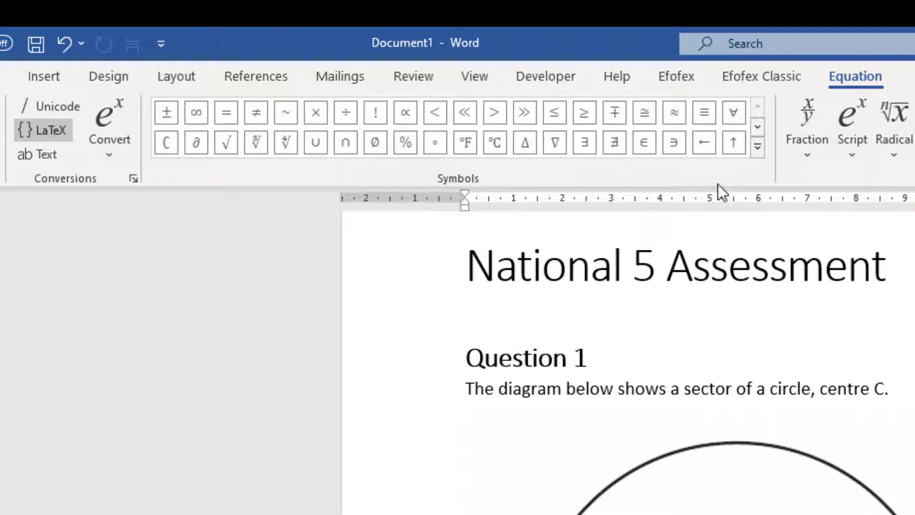
{"action": "left_click", "coordinate": [758, 147]}
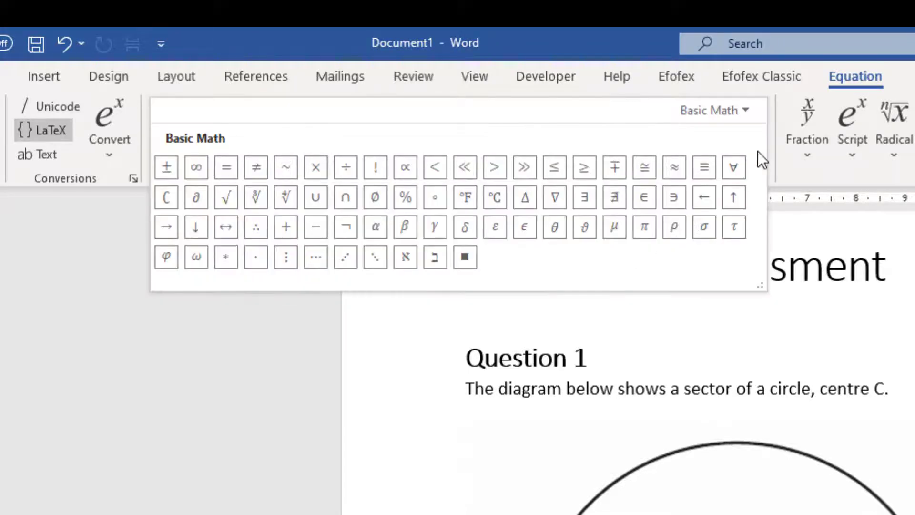
{"action": "left_click", "coordinate": [652, 227]}
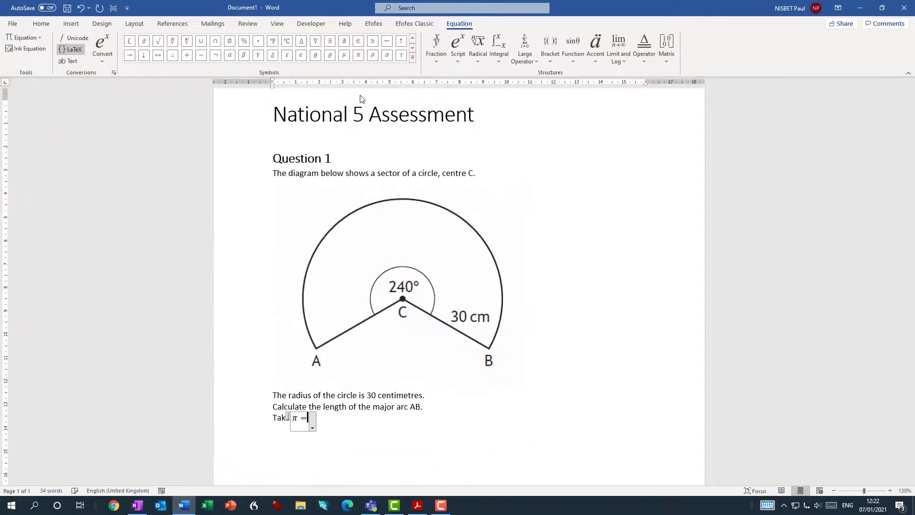
{"action": "type", "text": "= 3.14"}
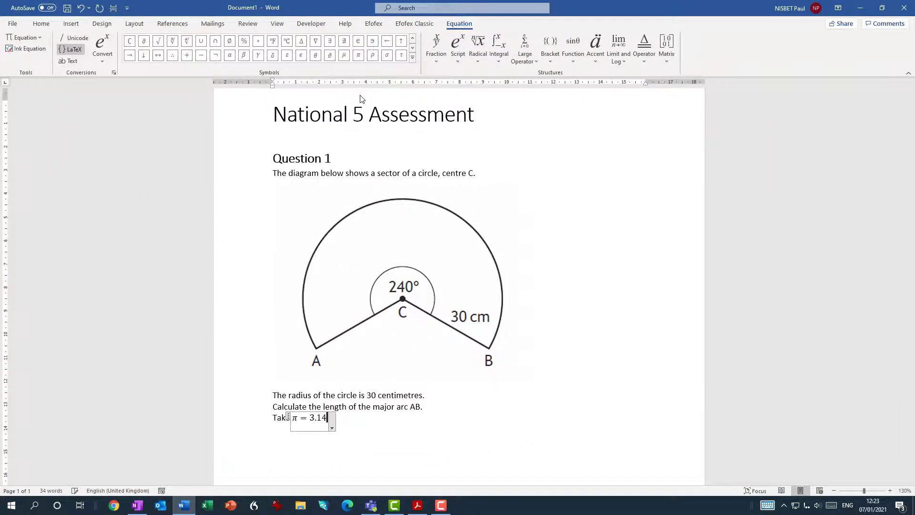
{"action": "left_click", "coordinate": [402, 418]}
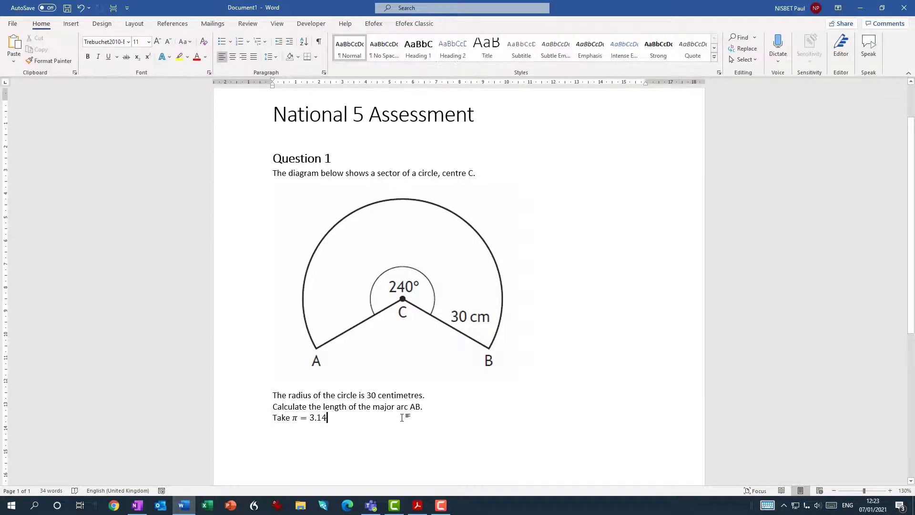
Step: Have Immersive Reader read the 'Take π = 3.14' line aloud, then end it with a full stop
{"action": "left_click", "coordinate": [278, 24]}
{"action": "left_click", "coordinate": [133, 48]}
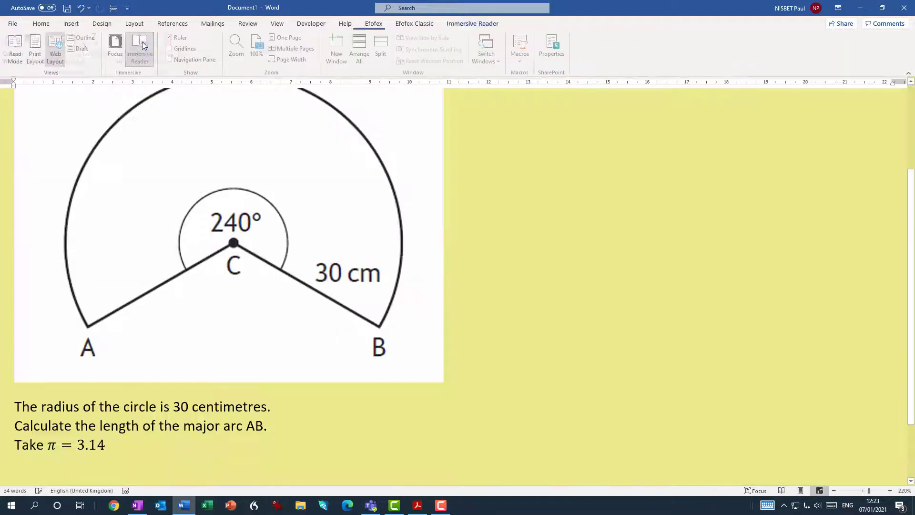
{"action": "left_click", "coordinate": [26, 451]}
{"action": "left_click", "coordinate": [127, 48]}
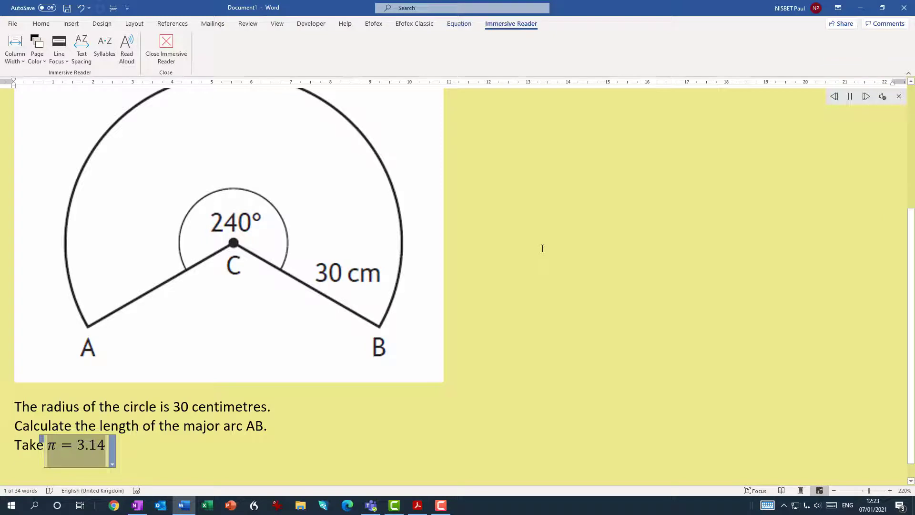
{"action": "left_click", "coordinate": [161, 444]}
{"action": "key", "text": "Escape"}
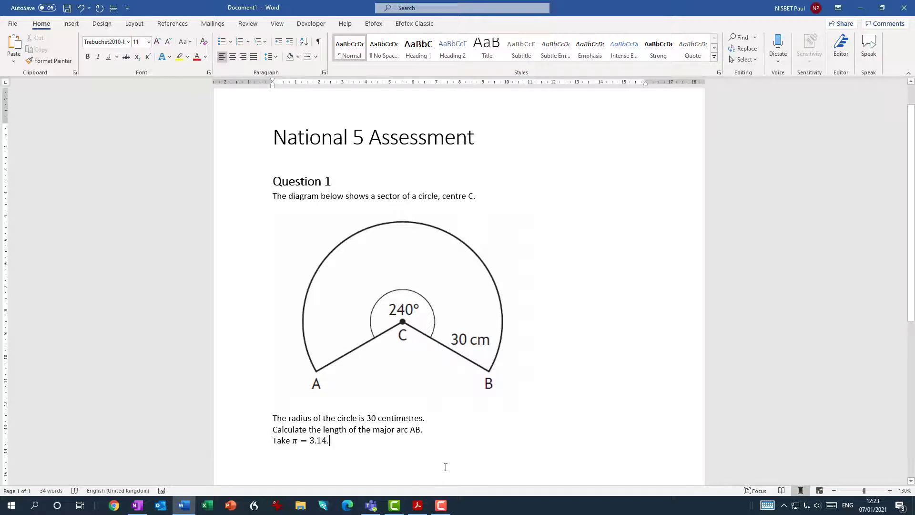
Step: Open Edit Alt Text for the sector diagram and delete its auto-generated description
{"action": "left_click", "coordinate": [409, 282]}
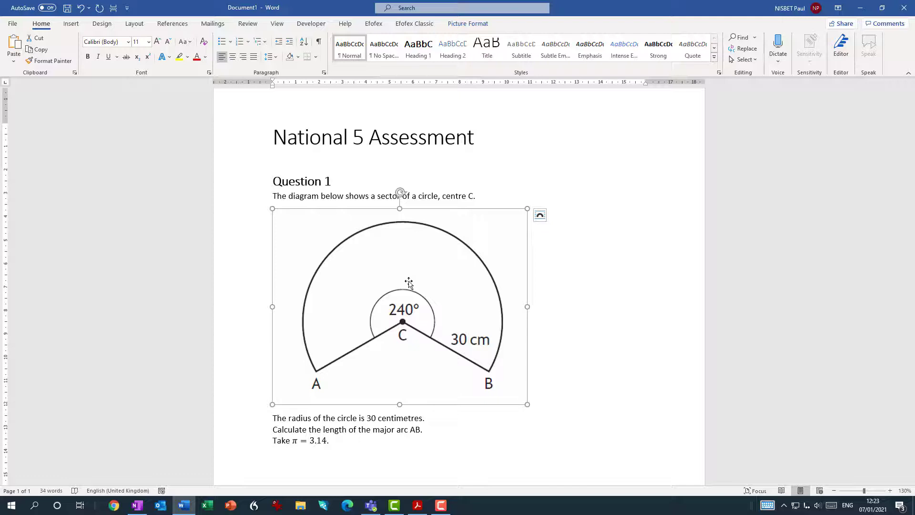
{"action": "right_click", "coordinate": [409, 283]}
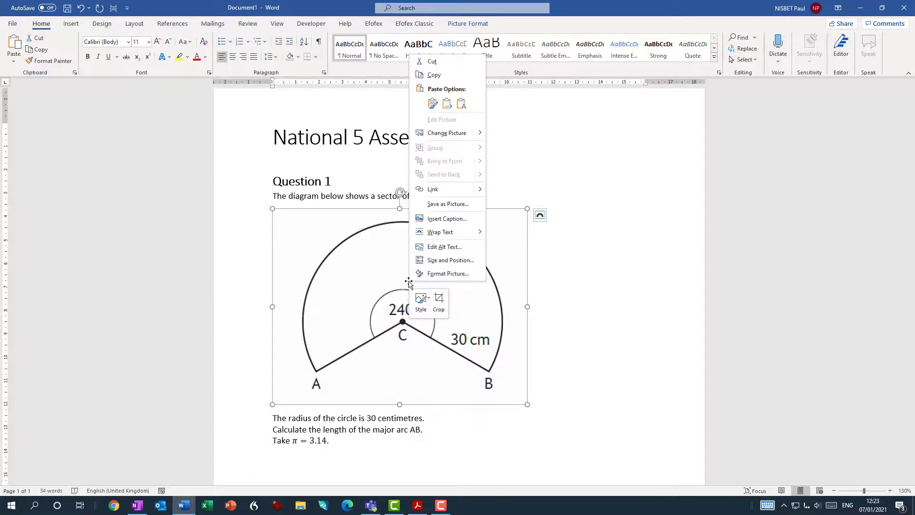
{"action": "left_click", "coordinate": [453, 248]}
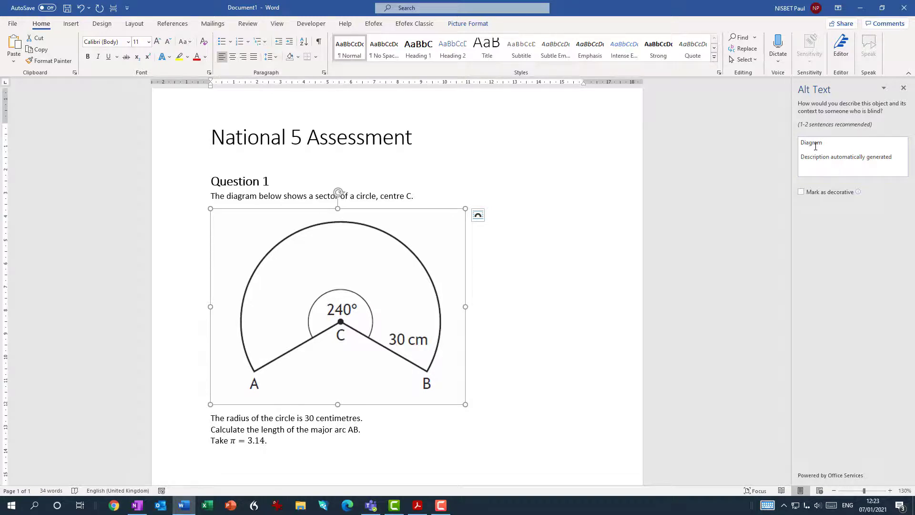
{"action": "left_click_drag", "start_coordinate": [899, 159], "coordinate": [799, 145]}
{"action": "key", "text": "BackSpace"}
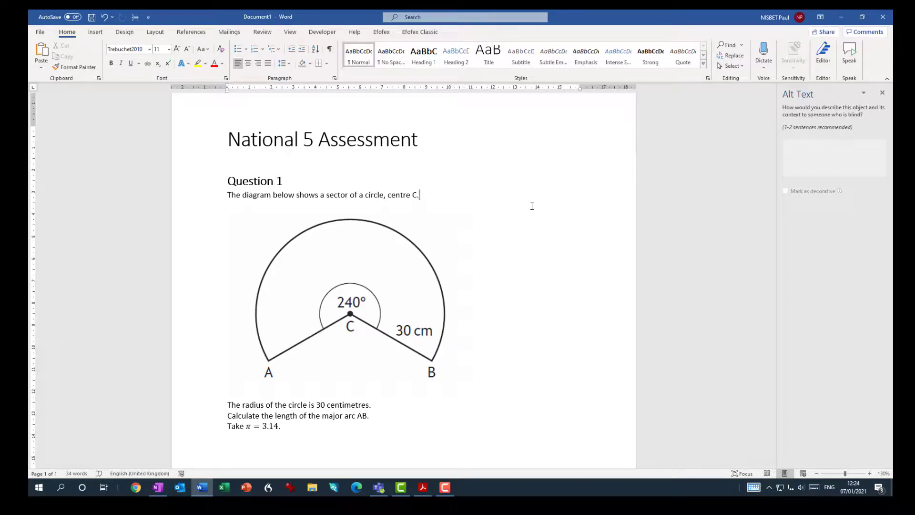
Step: Switch to Immersive Reader and scroll through the yellow-page assessment and back to the top
{"action": "left_click", "coordinate": [290, 32]}
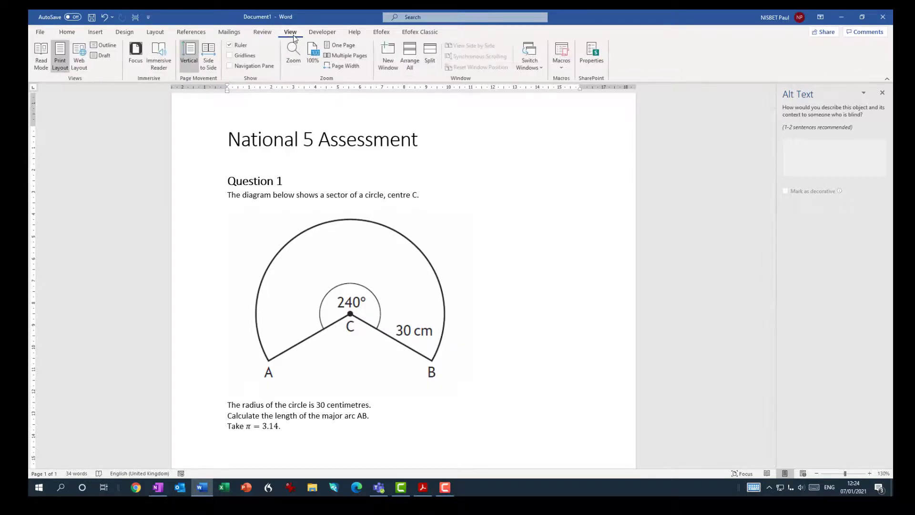
{"action": "left_click", "coordinate": [159, 56]}
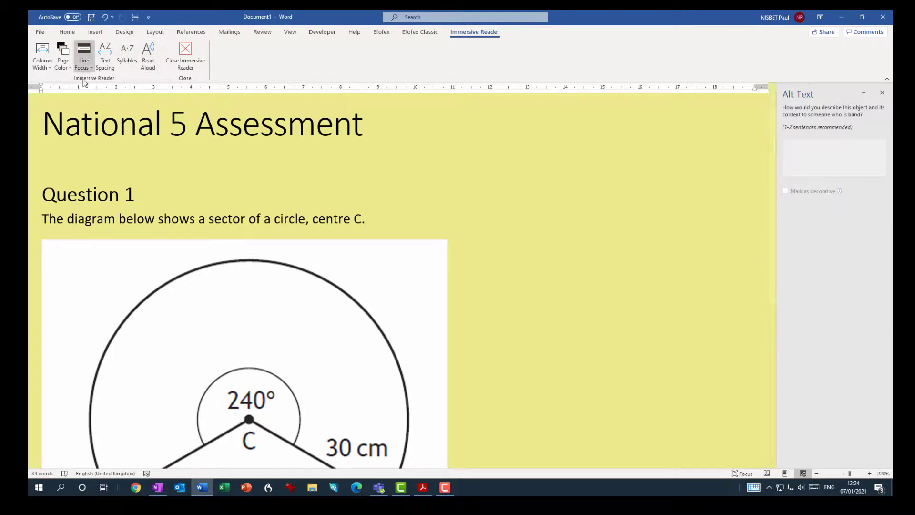
{"action": "scroll", "coordinate": [574, 239], "scroll_direction": "down", "scroll_amount": 4}
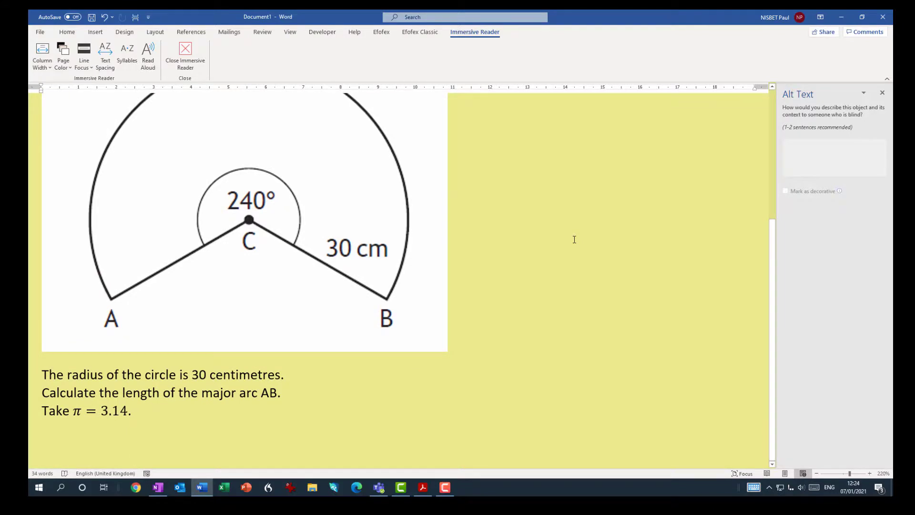
{"action": "scroll", "coordinate": [574, 239], "scroll_direction": "up", "scroll_amount": 4}
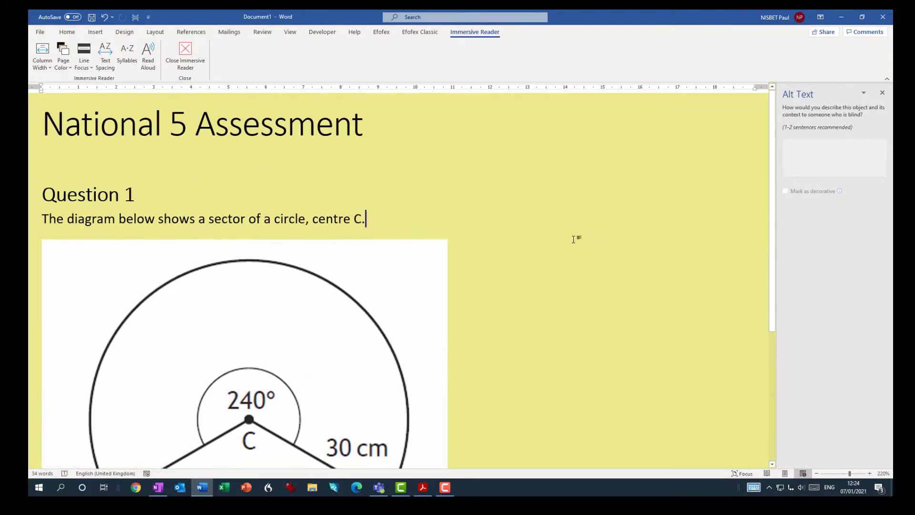